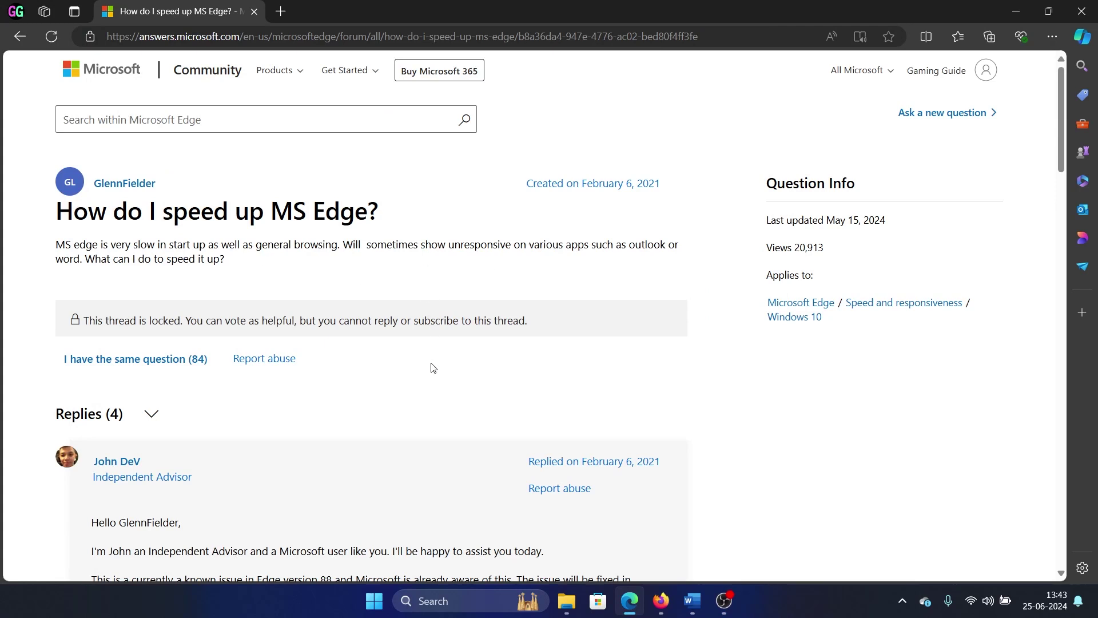
pyautogui.scroll(-3, 444, 419)
pyautogui.scroll(-2, 444, 419)
pyautogui.scroll(-2, 444, 418)
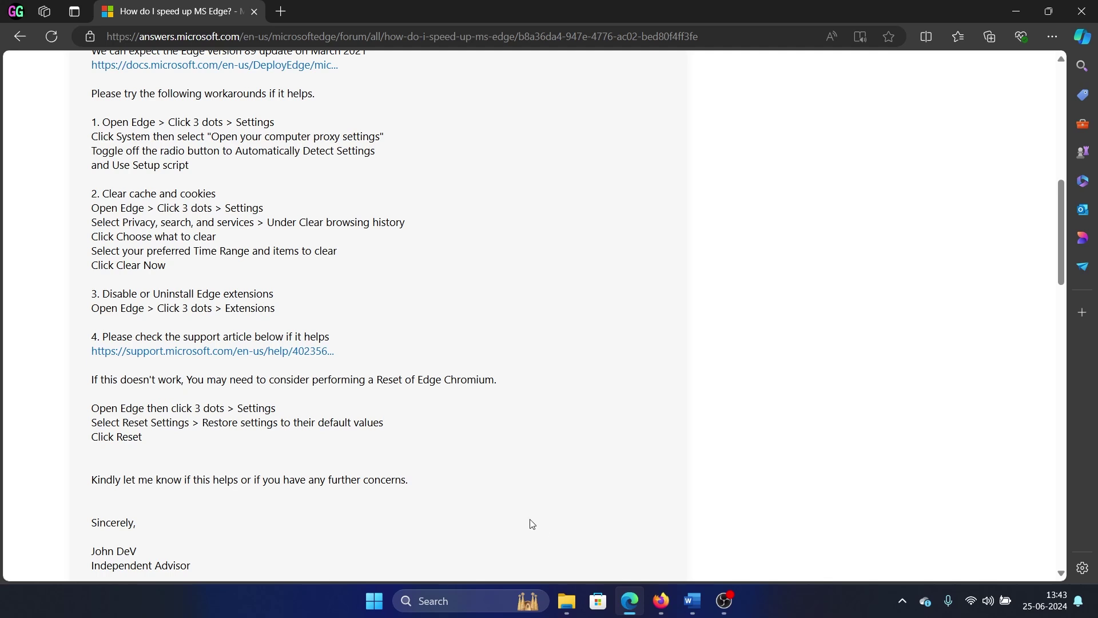
# - Begin opening Windows Settings from the taskbar after reading the workaround list
pyautogui.click(376, 604)
# - Confirm 'Automatically detect settings' is On in Network & internet > Proxy, then close Settings
pyautogui.rightClick(375, 603)
pyautogui.click(388, 446)
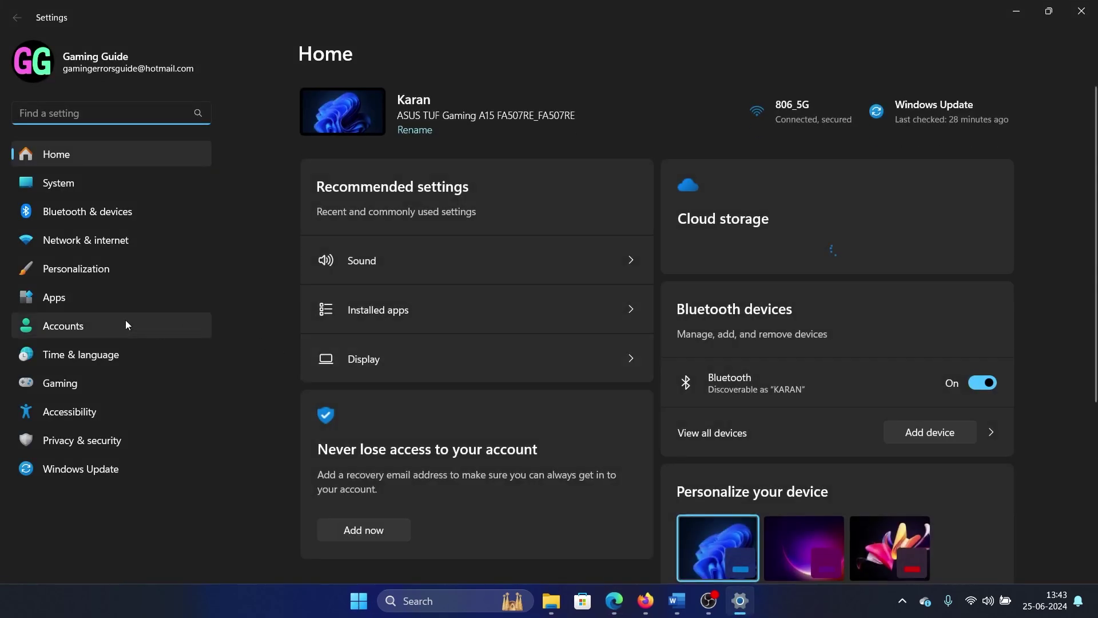
pyautogui.click(107, 250)
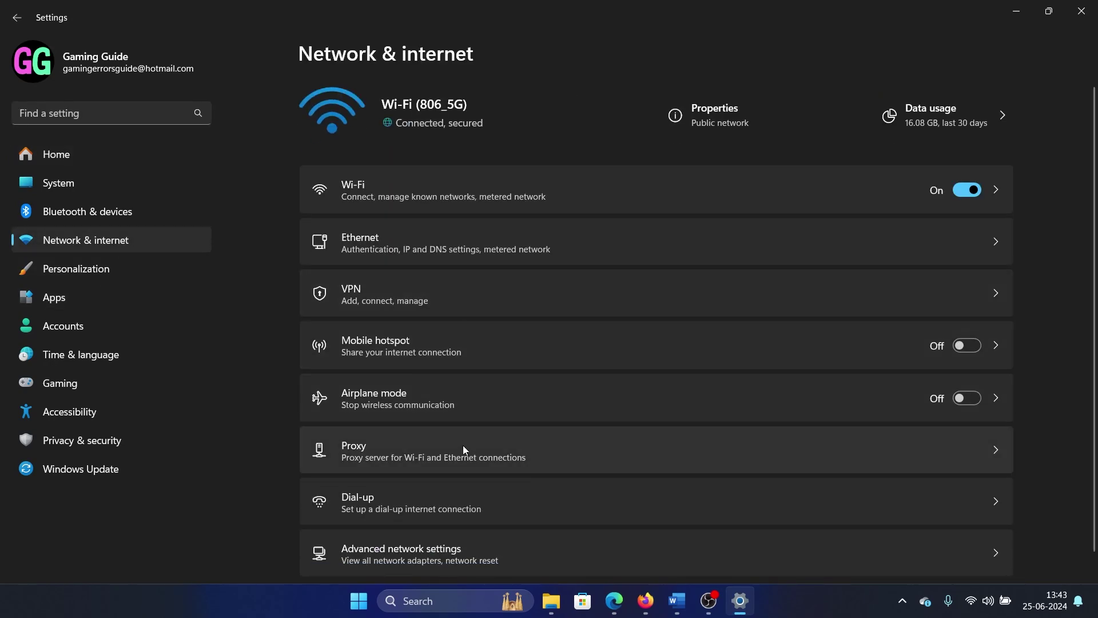
pyautogui.click(463, 445)
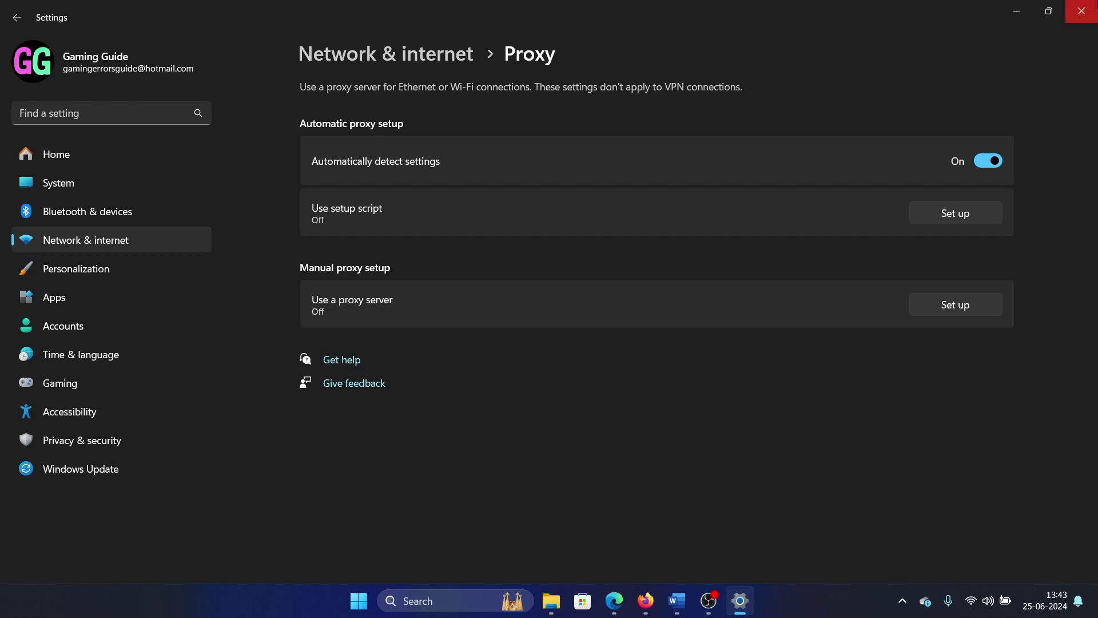
pyautogui.click(1081, 11)
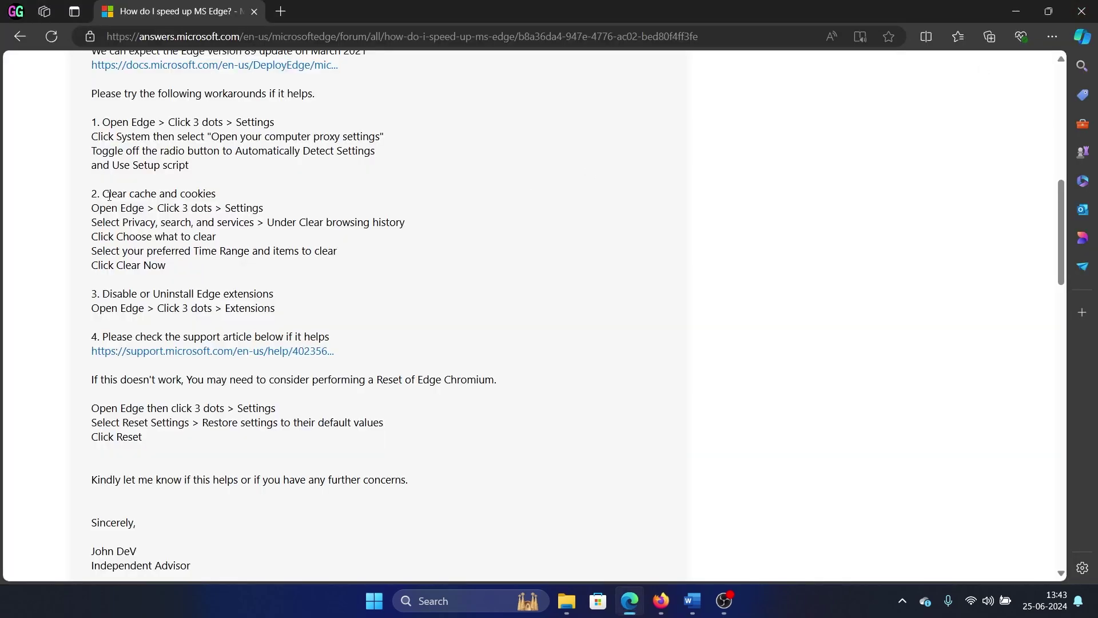
# - Review the cache-and-cookies step and reach Edge's Clear browsing data dialog from History
pyautogui.moveTo(109, 195); pyautogui.dragTo(212, 272)
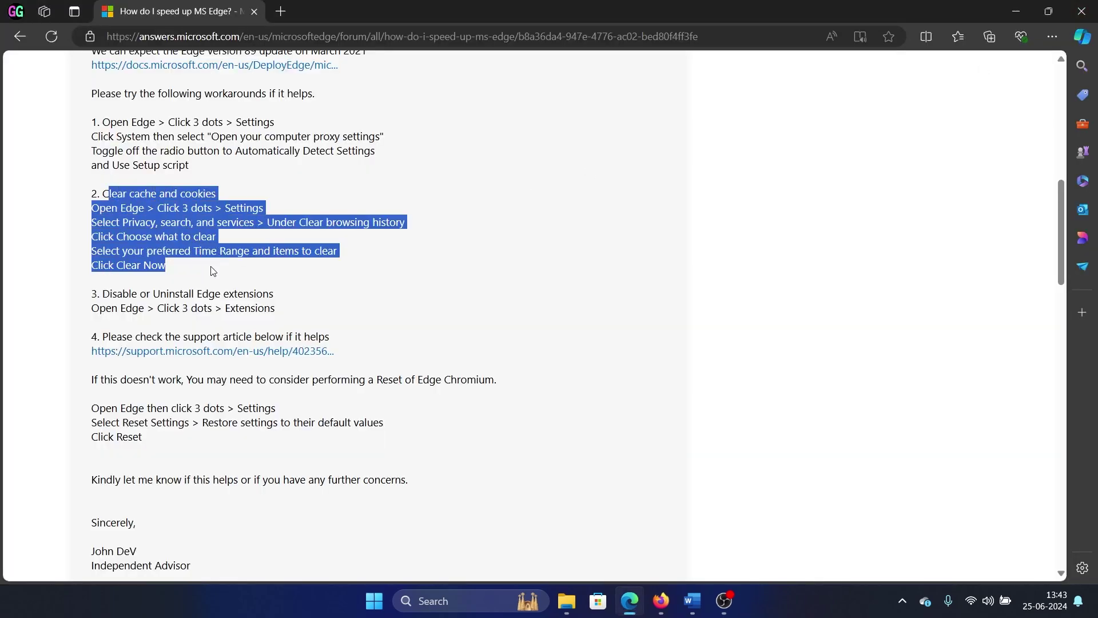
pyautogui.click(661, 316)
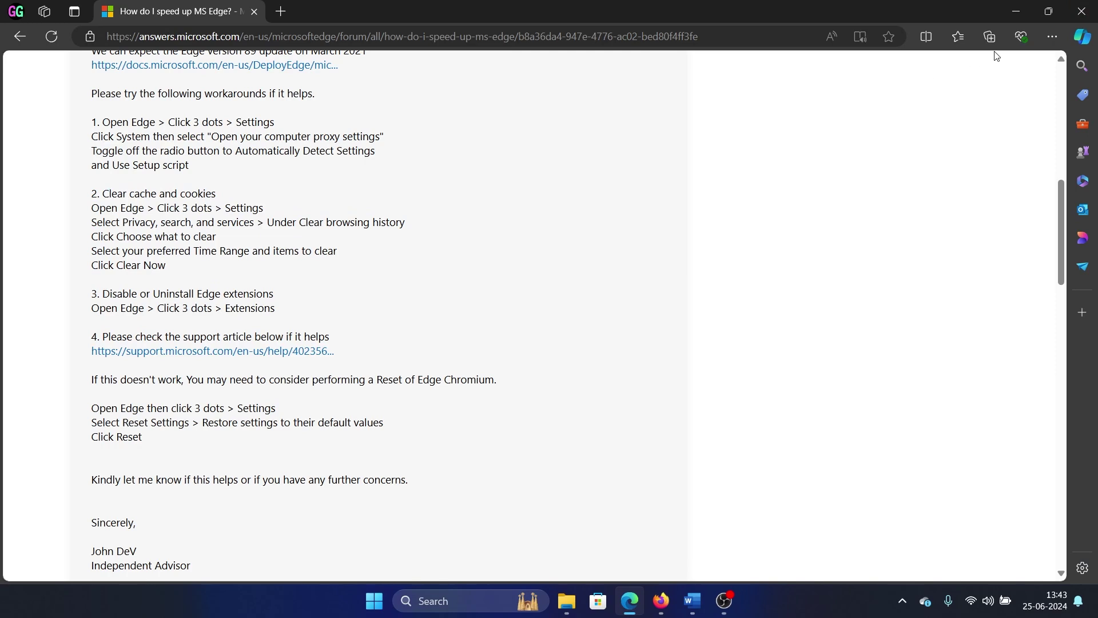
pyautogui.click(1053, 37)
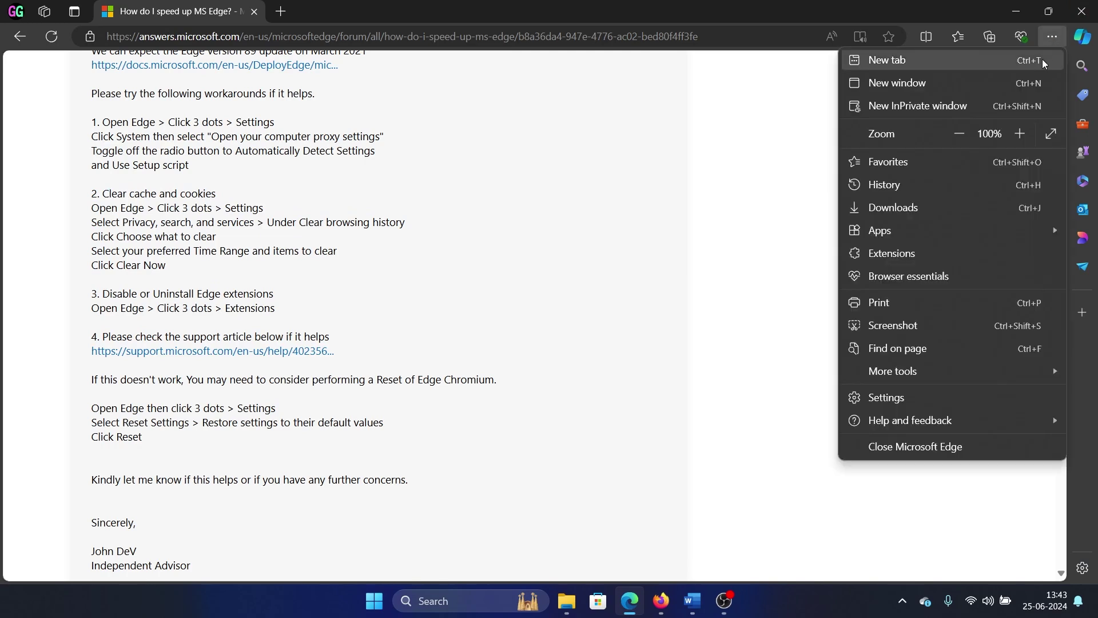
pyautogui.click(959, 192)
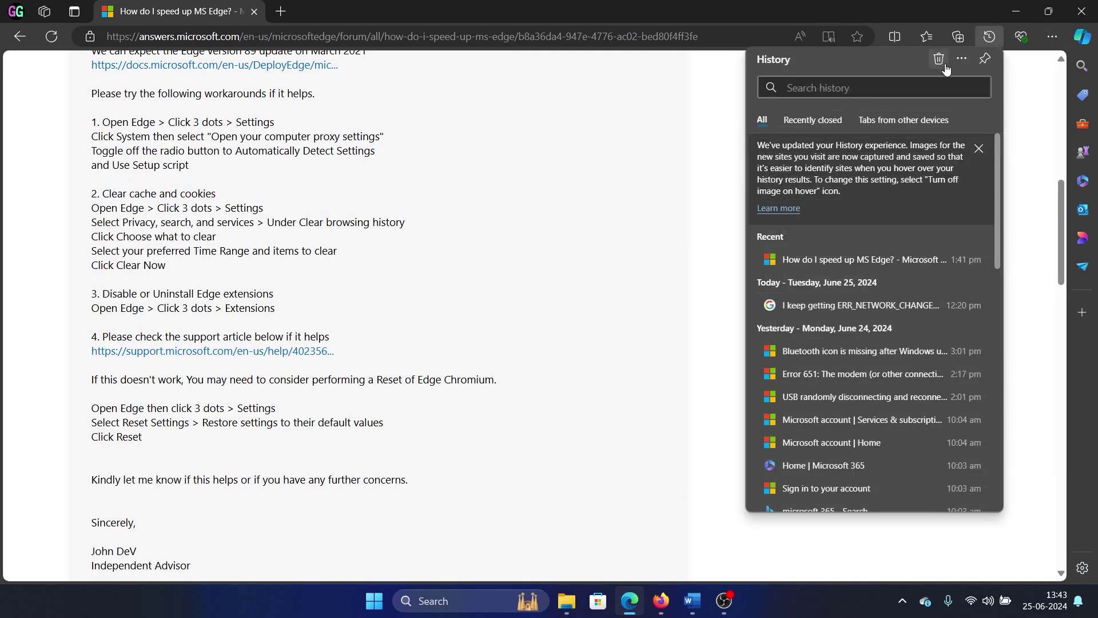
pyautogui.click(943, 63)
# - Clear history, downloads, cookies and cached files for All time and close the settings tab
pyautogui.click(544, 257)
pyautogui.click(550, 222)
pyautogui.click(514, 352)
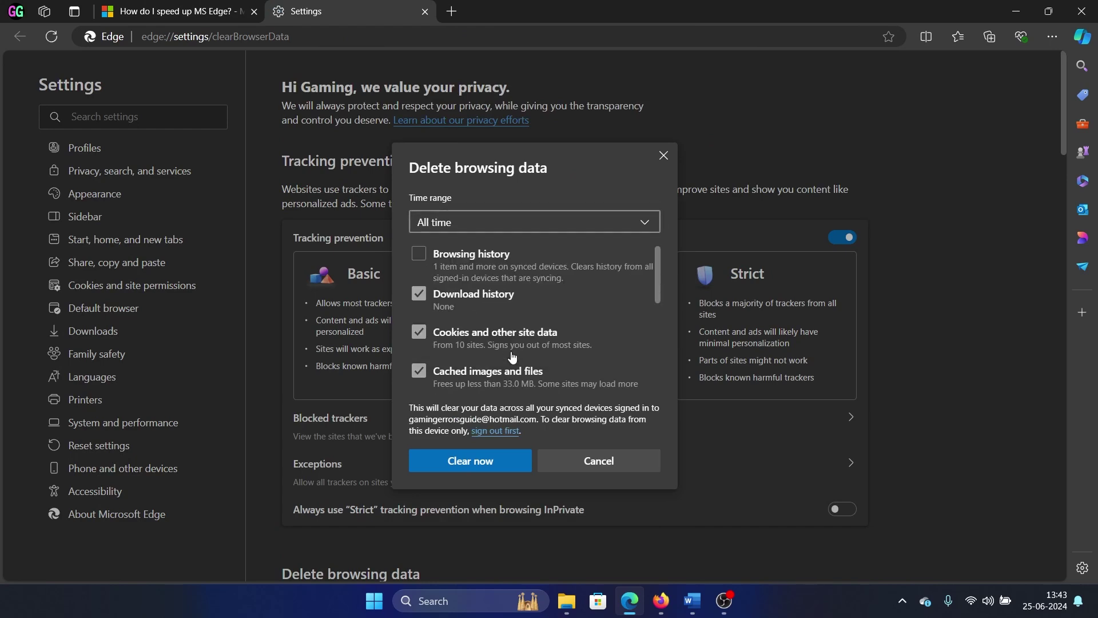
pyautogui.click(419, 254)
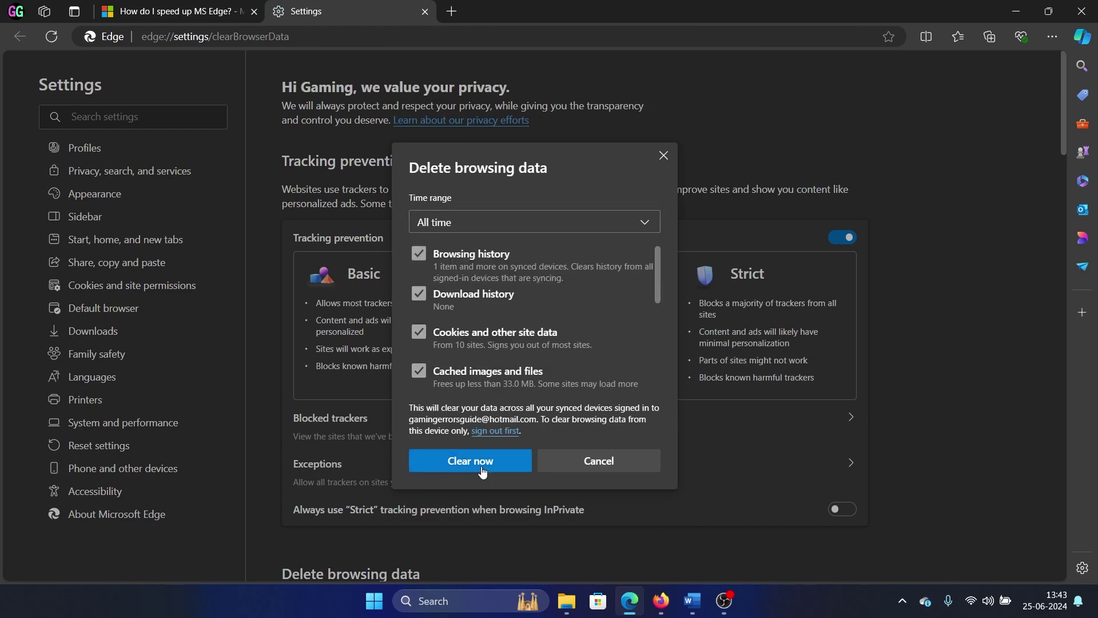
pyautogui.click(482, 463)
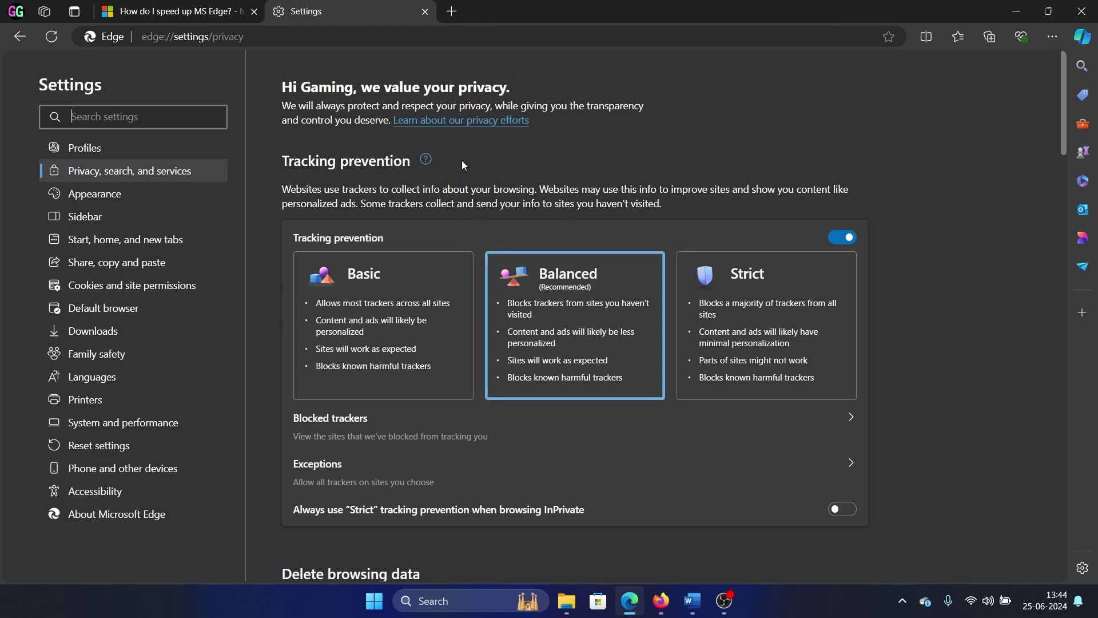
pyautogui.click(425, 11)
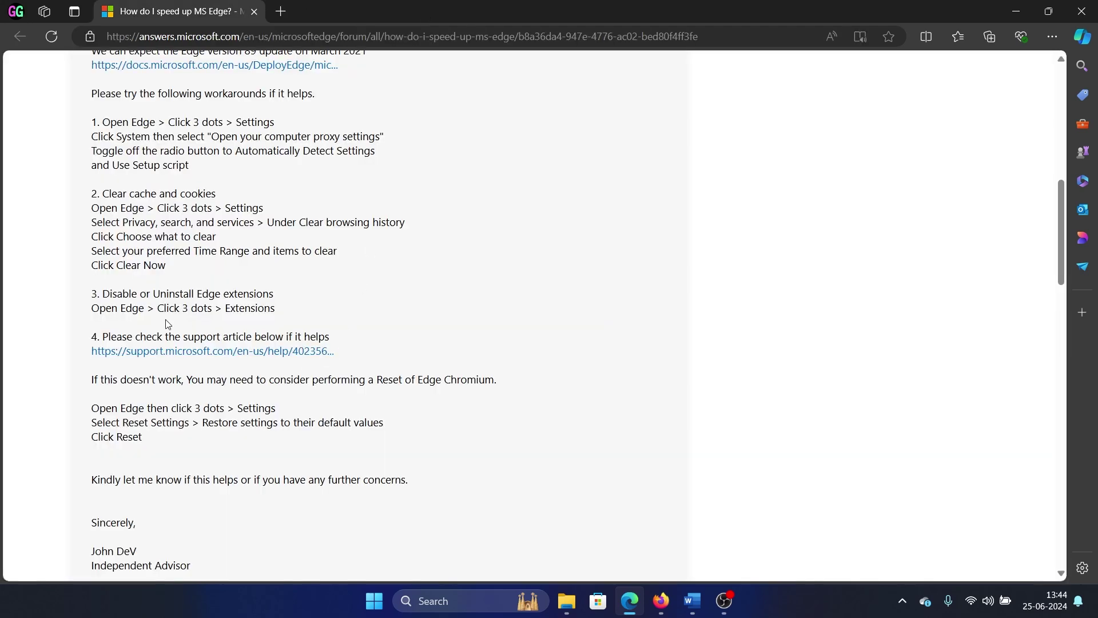
# - Review the extensions step and switch the Google Docs Offline extension off in Edge's Extensions
pyautogui.moveTo(104, 294); pyautogui.dragTo(280, 314)
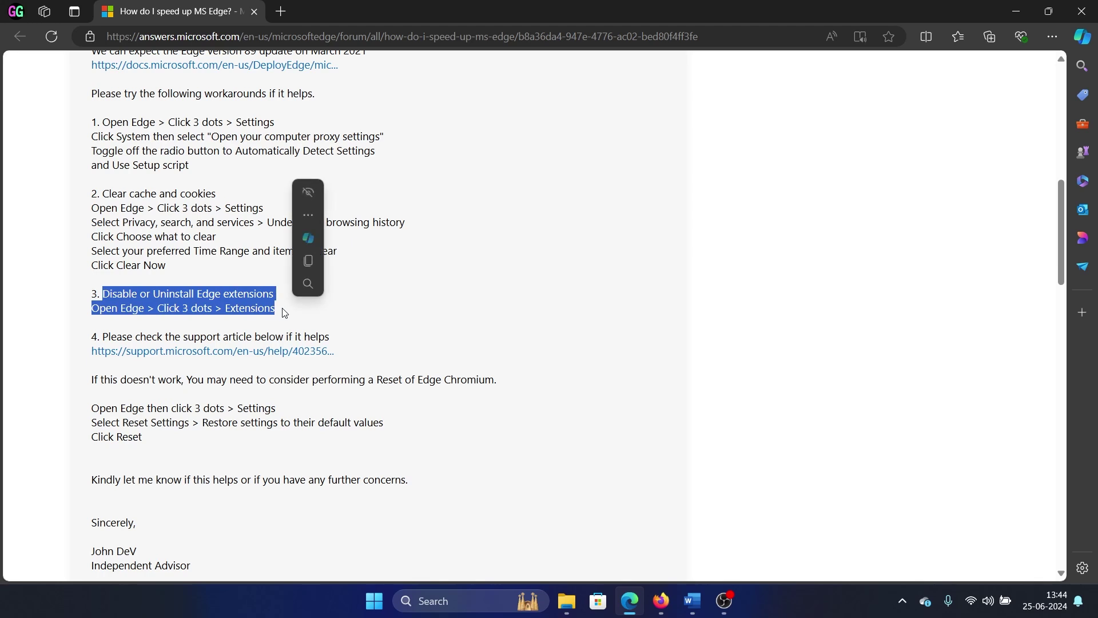
pyautogui.click(383, 328)
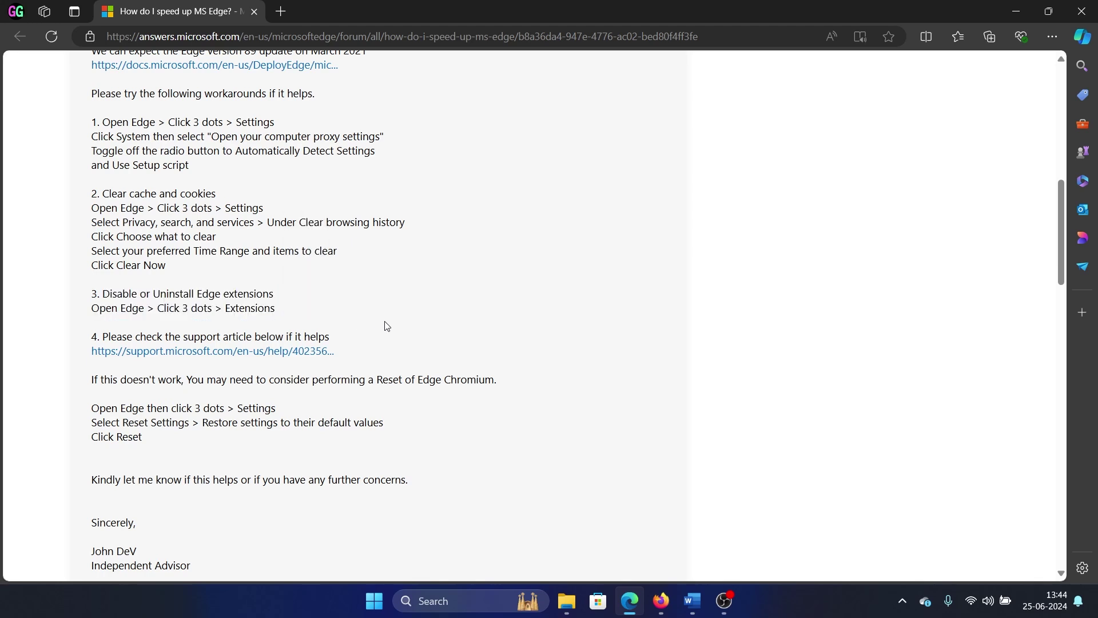
pyautogui.click(1051, 36)
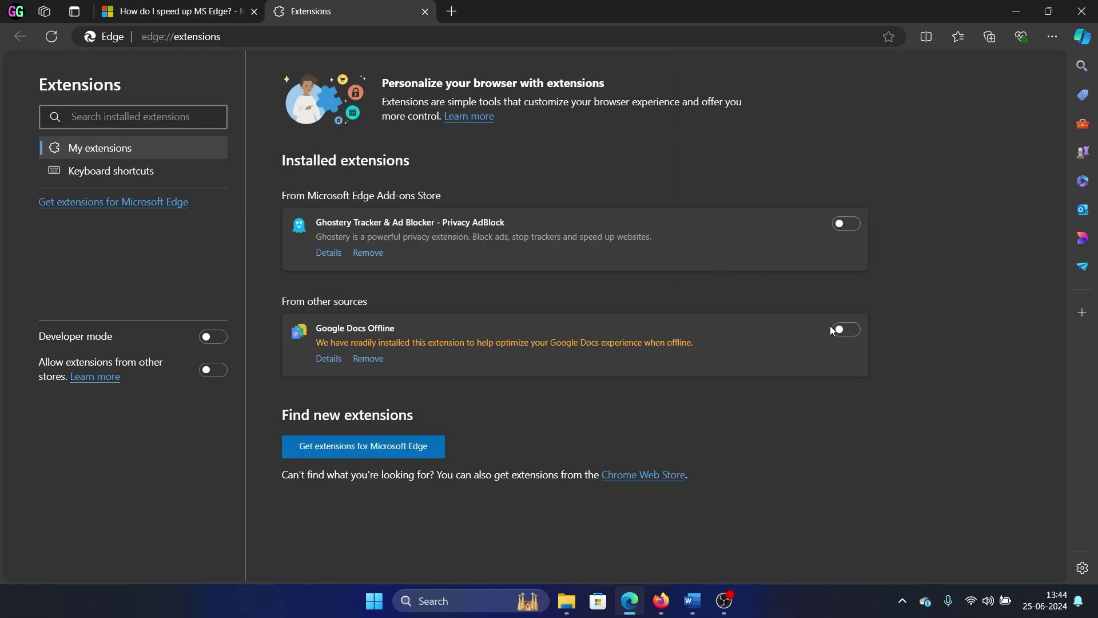
pyautogui.click(844, 331)
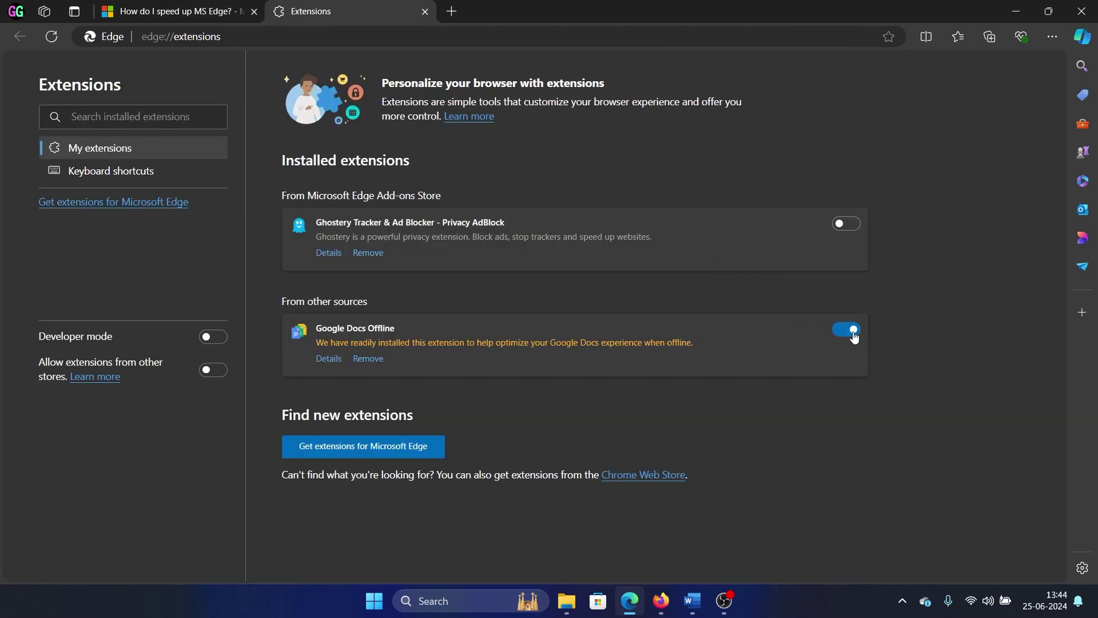
pyautogui.click(854, 331)
# - Remove Google Docs Offline, confirm the removal and return to the speed-up article tab
pyautogui.click(368, 359)
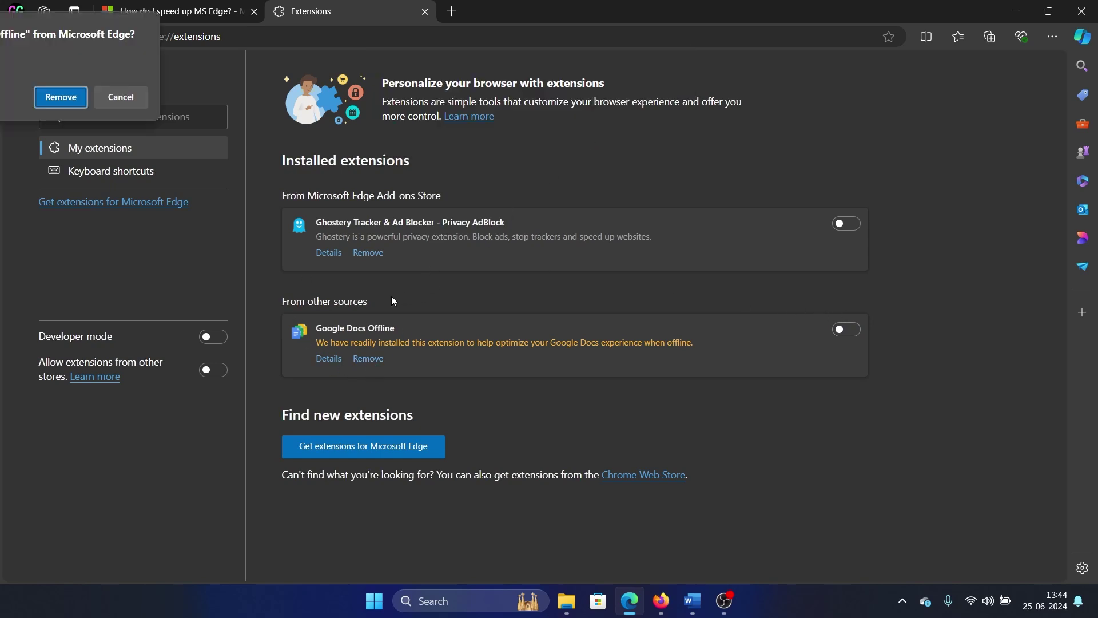
pyautogui.click(82, 103)
pyautogui.click(174, 15)
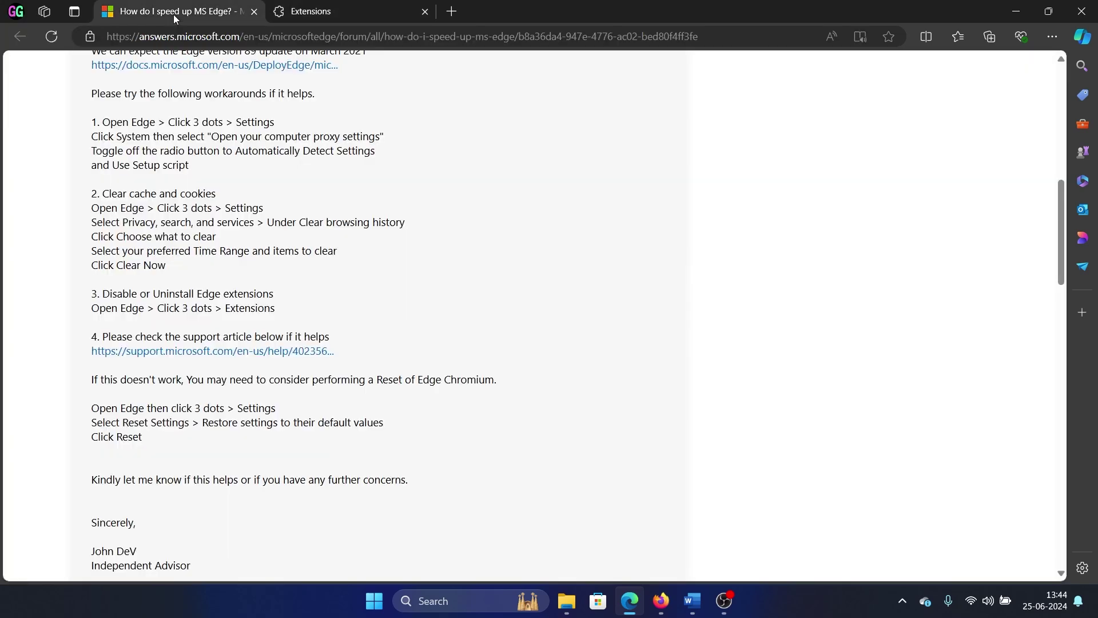
pyautogui.scroll(6, 512, 279)
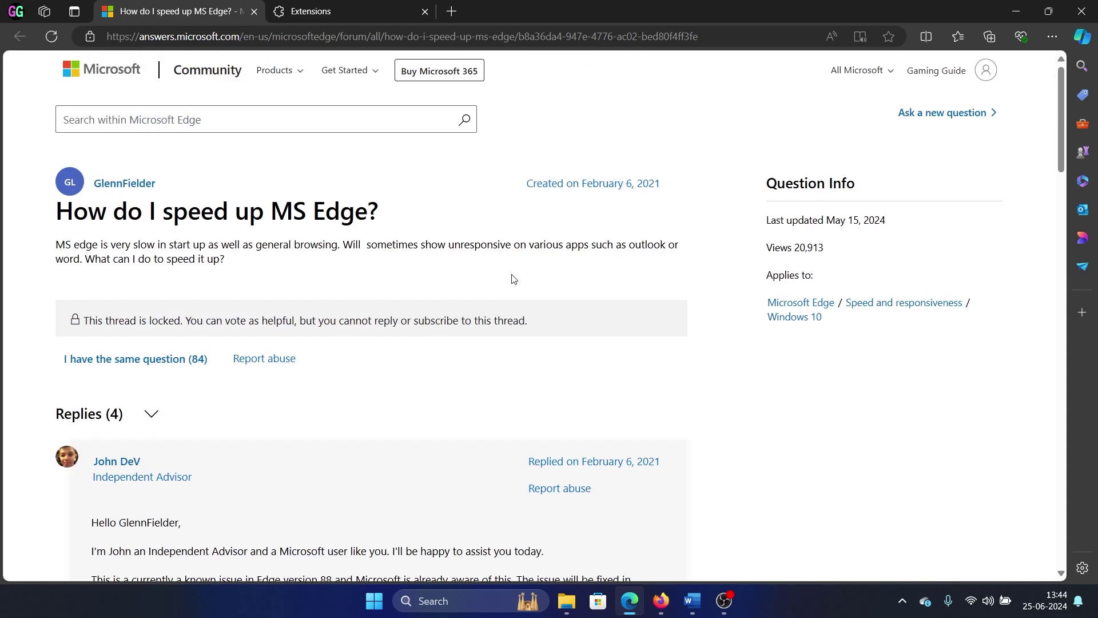